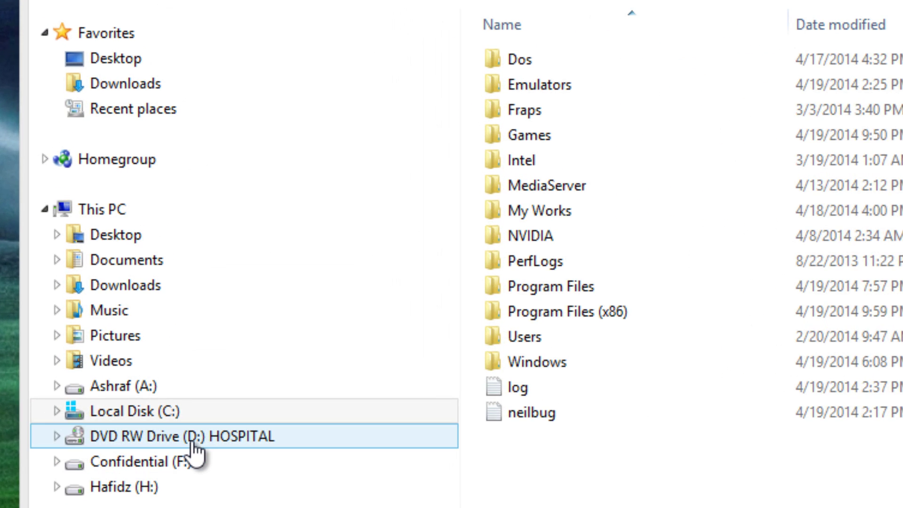
Browse the Theme Hospital disc's HOSP folder, then return to the C: drive
click(253, 275)
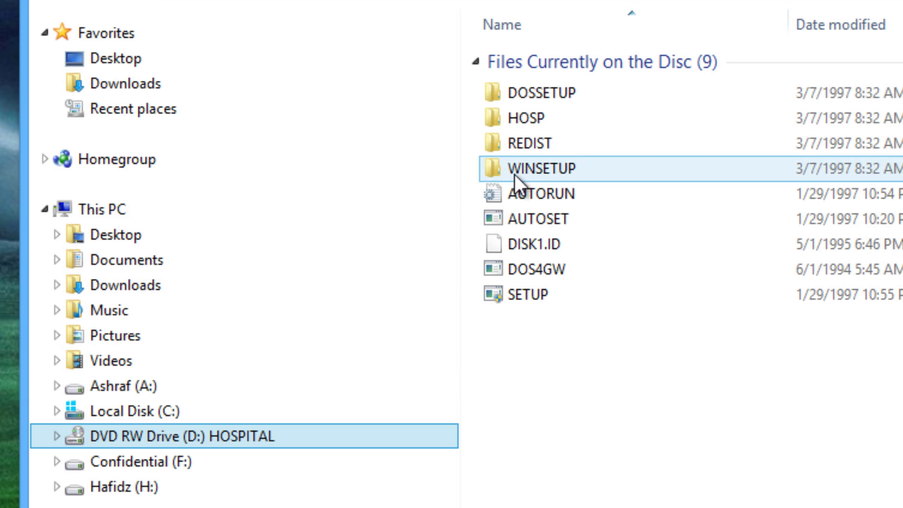
mouse_move(540, 168)
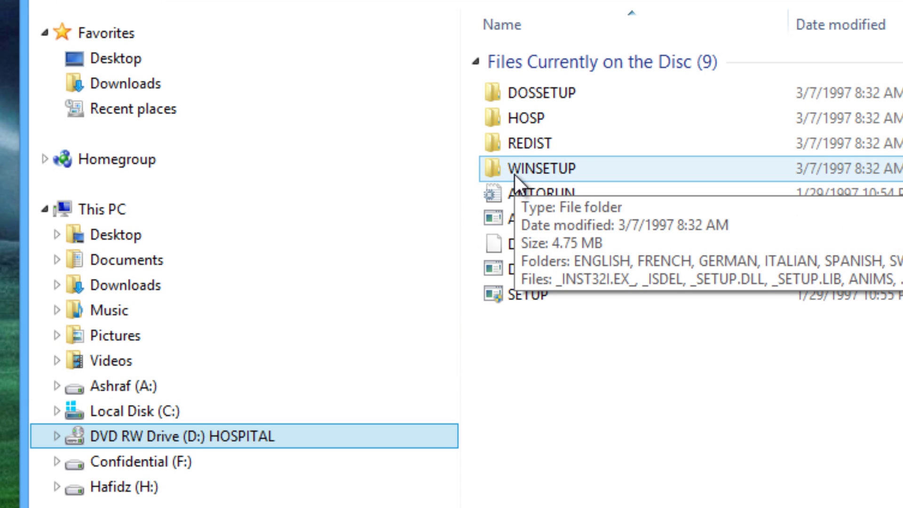
click(529, 118)
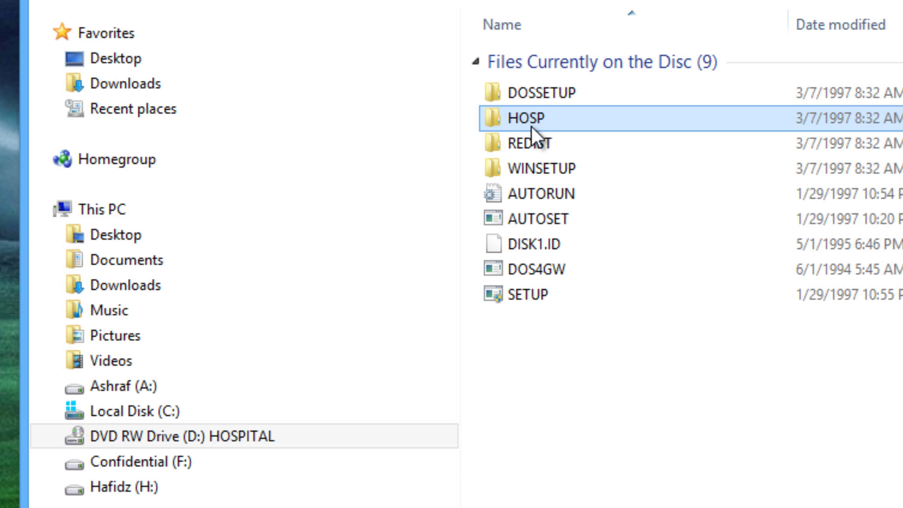
click(245, 413)
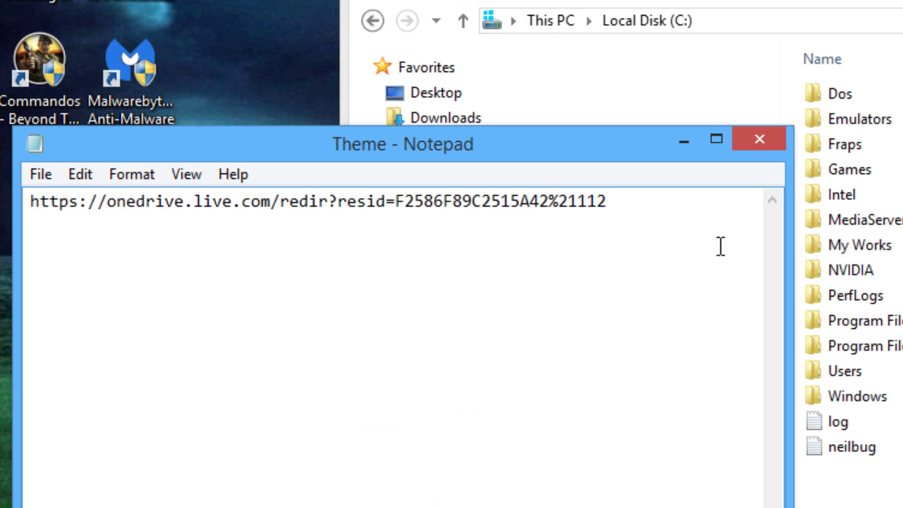
Copy the OneDrive download link from the Theme note in Notepad
mouse_move(720, 245)
mouse_down()
mouse_move(126, 202)
mouse_move(87, 254)
mouse_up()
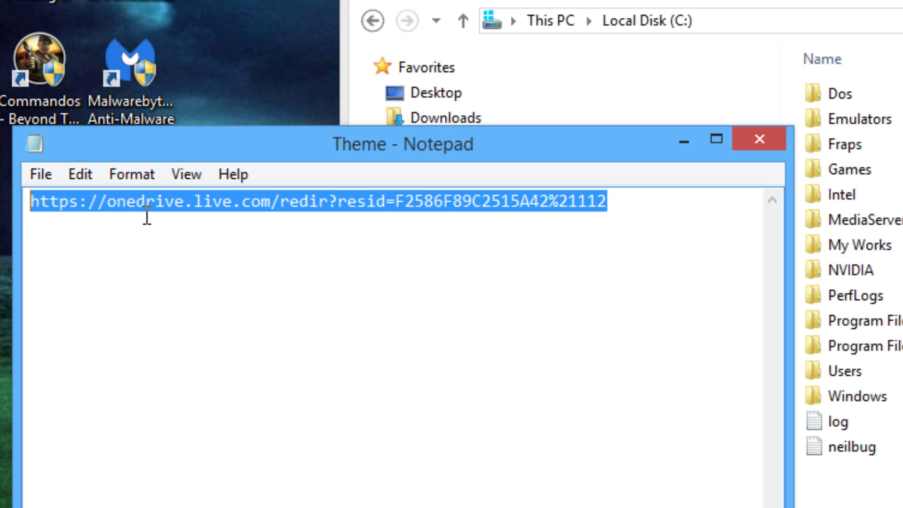
right_click(225, 210)
click(237, 286)
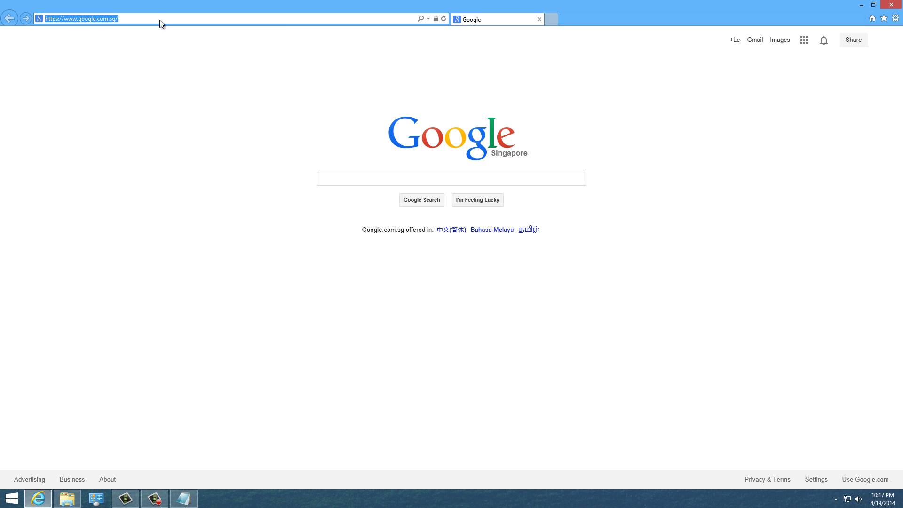
Load the pasted OneDrive link in Internet Explorer and download the Theme Hospital Win8 folder
right_click(159, 19)
click(120, 19)
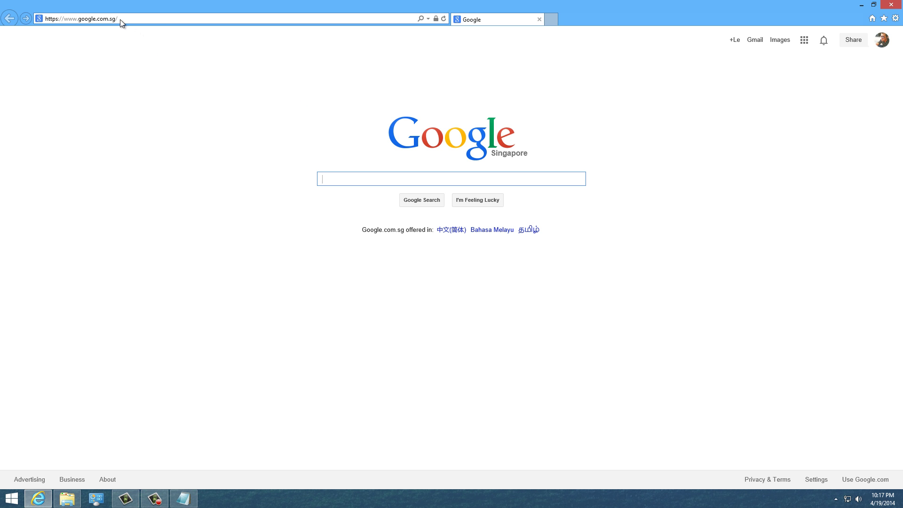
right_click(120, 19)
click(138, 60)
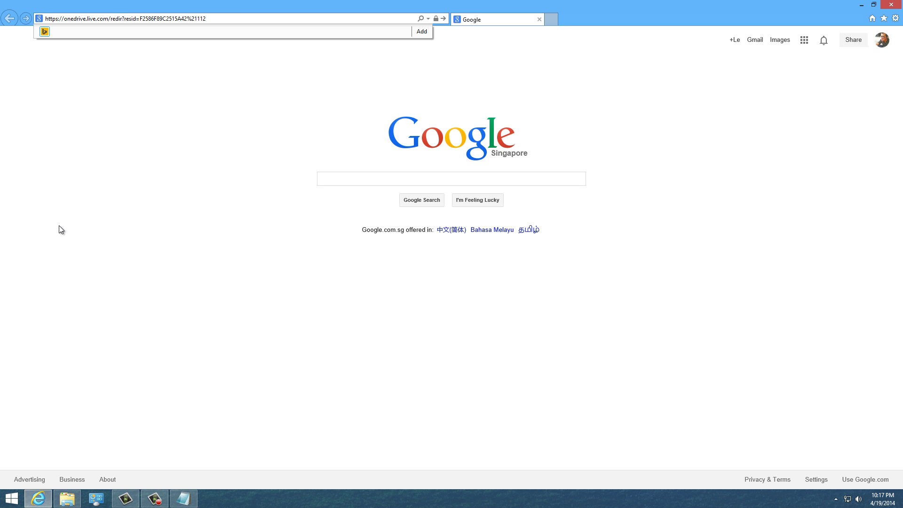
key(Return)
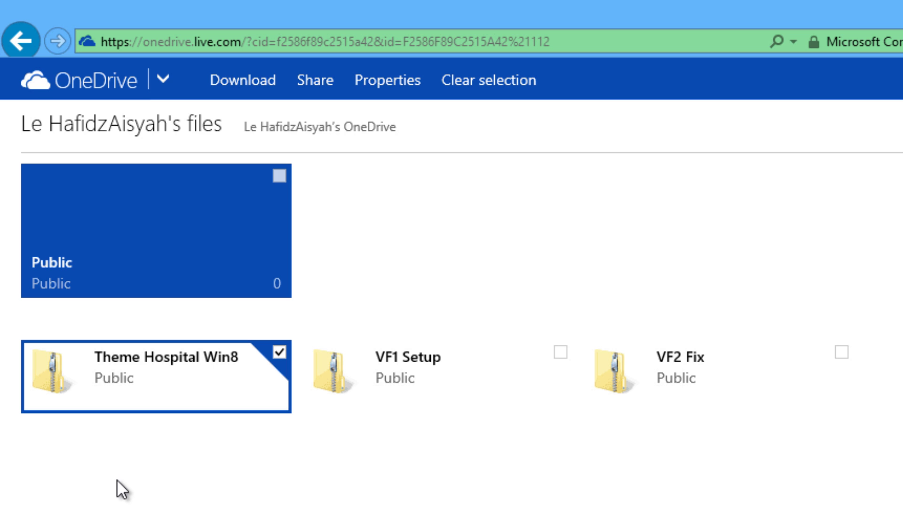
right_click(253, 387)
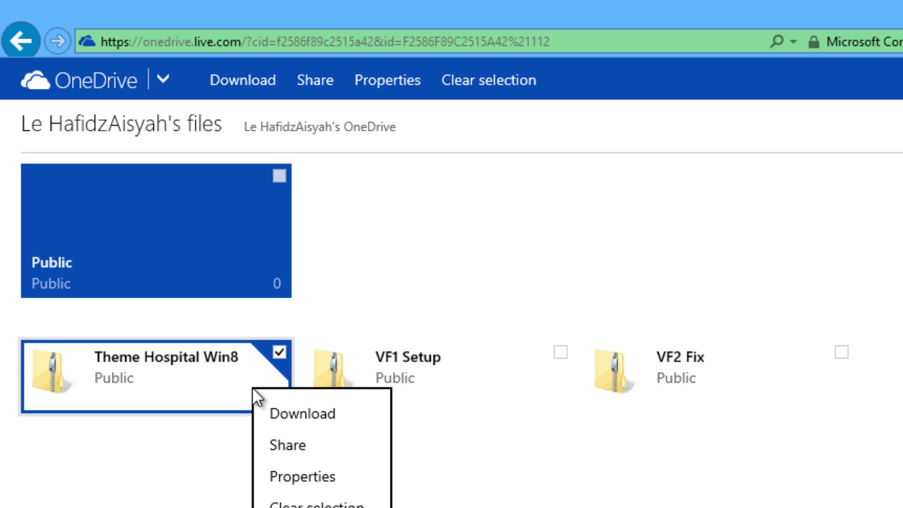
click(270, 414)
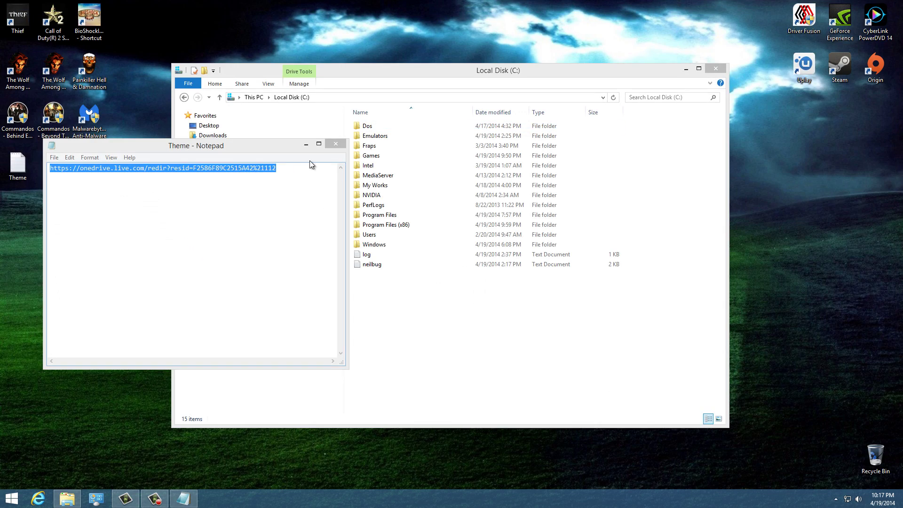
Open the Theme Hospital Win8 archive in WinRAR and drag its hospital folder onto Local Disk (C:)
click(306, 145)
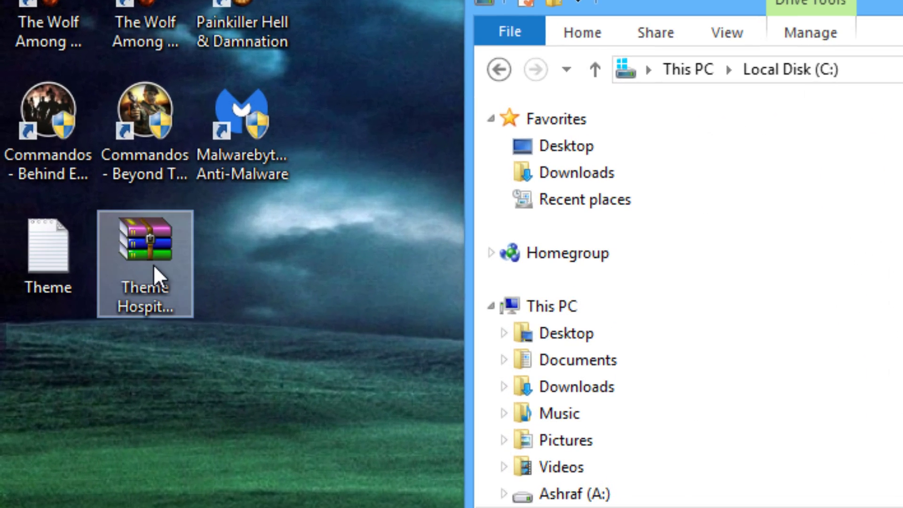
drag(58, 173, 62, 190)
drag(166, 309, 145, 336)
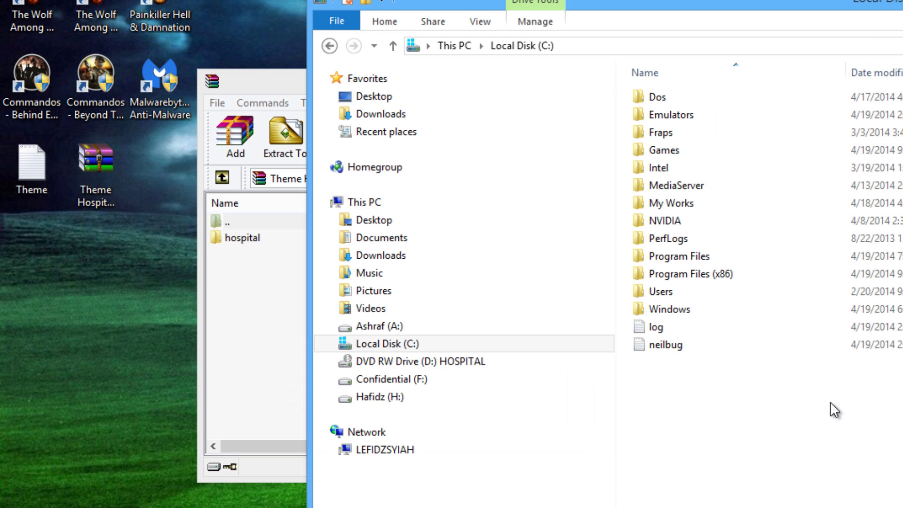
click(243, 238)
drag(243, 239, 864, 458)
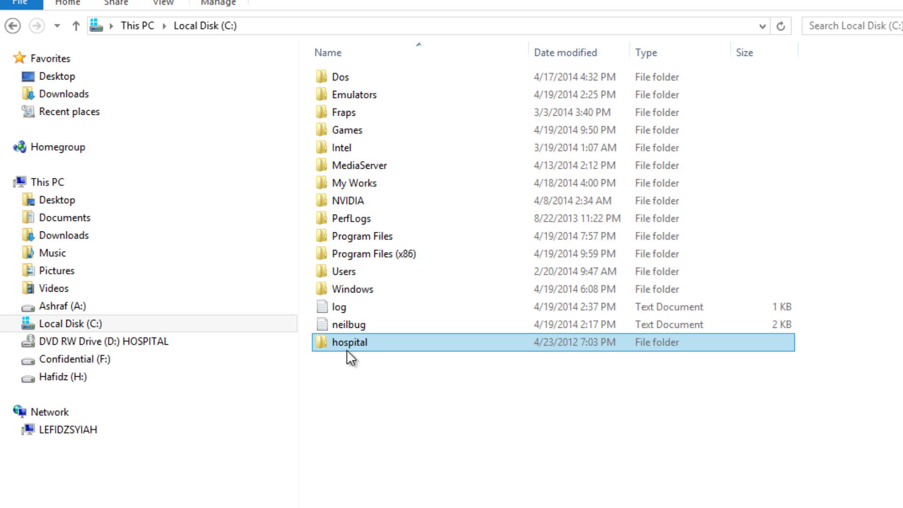
Move the hospital folder into the Games folder on C: and open Games
drag(346, 349, 356, 127)
drag(479, 172, 503, 180)
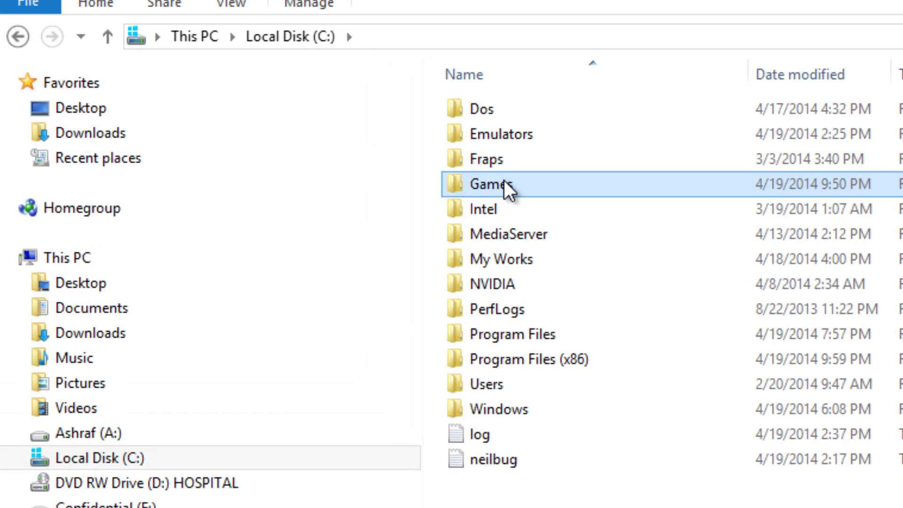
double_click(503, 180)
Open HOSPITAL.CFG from Games\hospital in Notepad
double_click(501, 106)
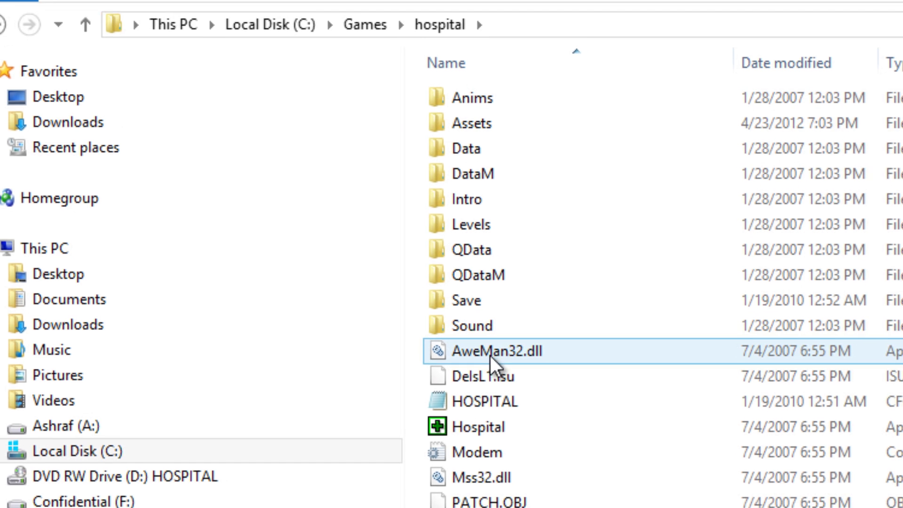
click(328, 337)
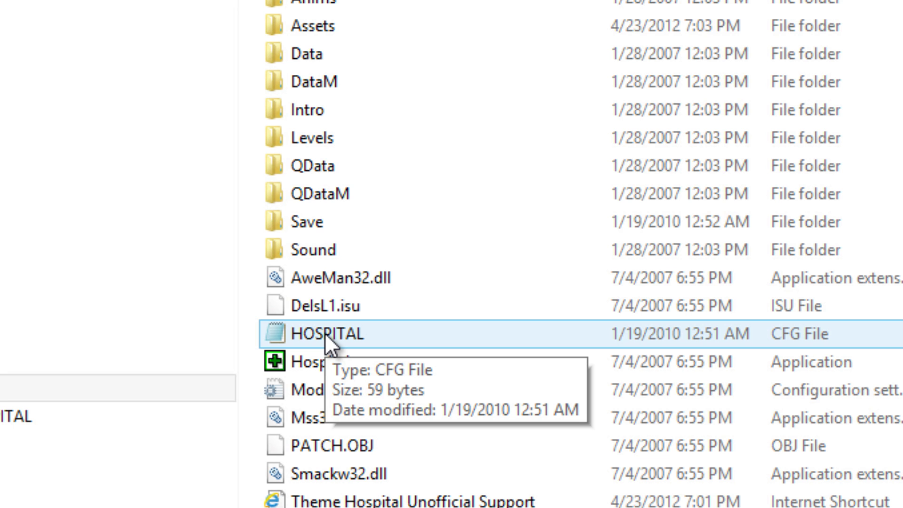
double_click(324, 332)
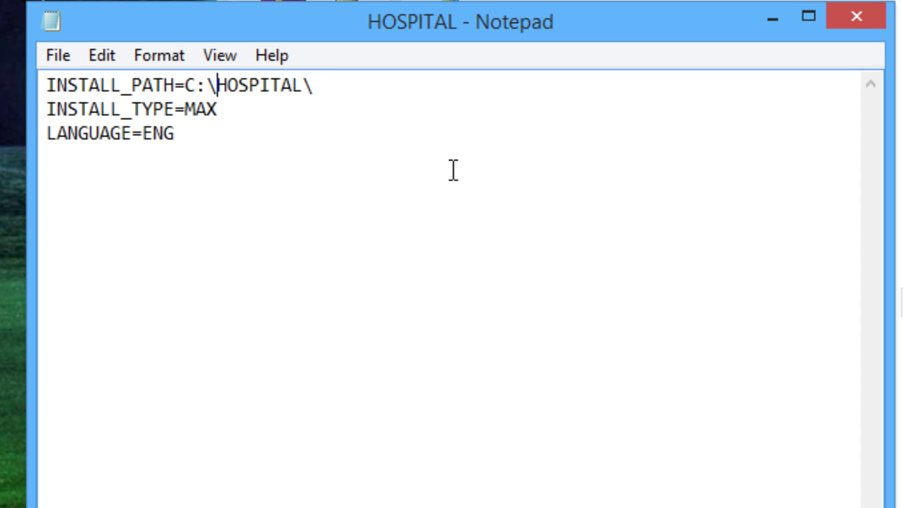
Insert 'games\' into INSTALL_PATH so it reads C:\games\HOSPITAL\
text(games\)
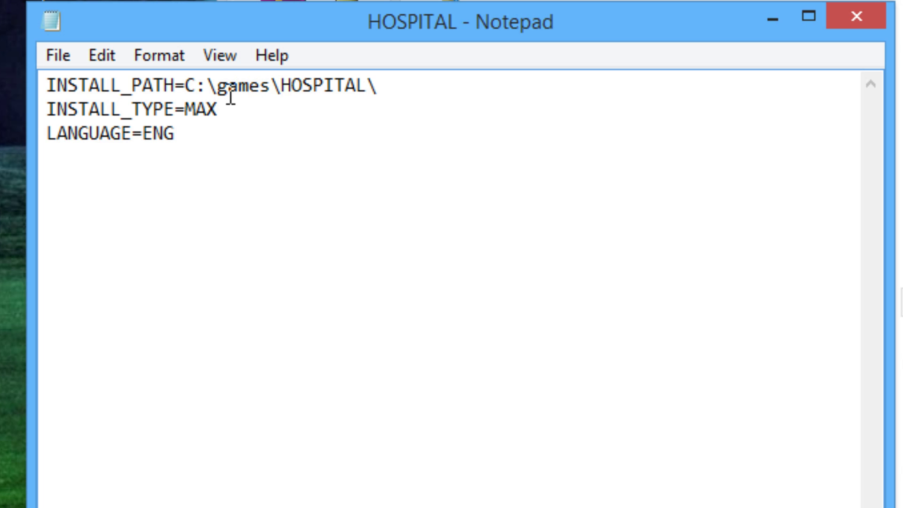
drag(222, 91, 268, 97)
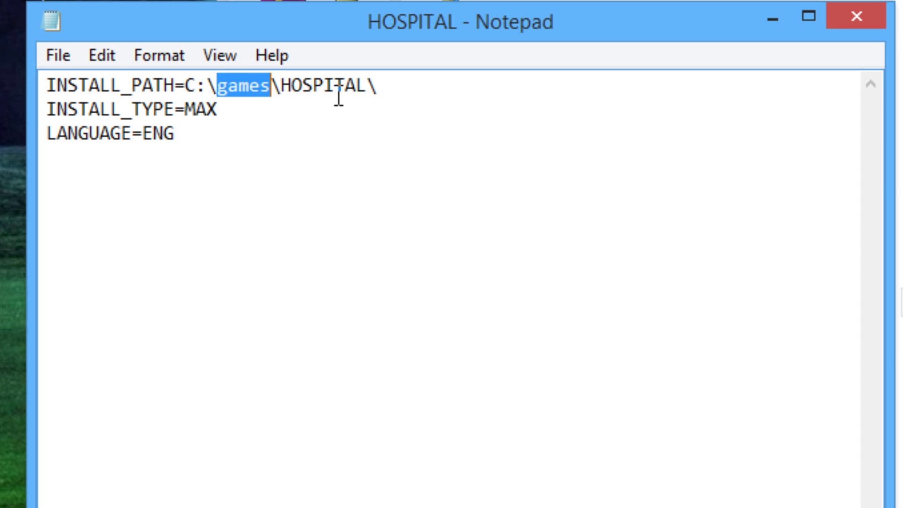
click(328, 167)
drag(196, 86, 302, 96)
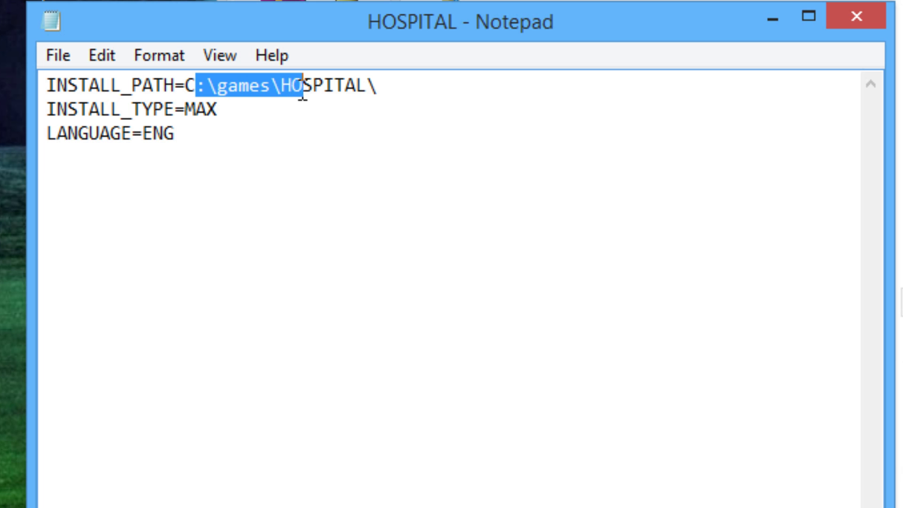
Save the HOSPITAL.CFG changes on closing Notepad, then close the WinRAR archive window
click(857, 17)
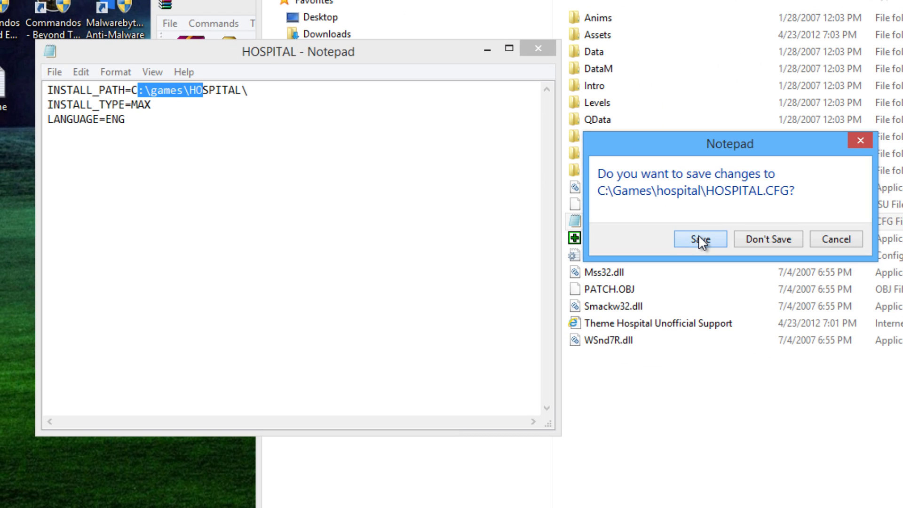
click(700, 240)
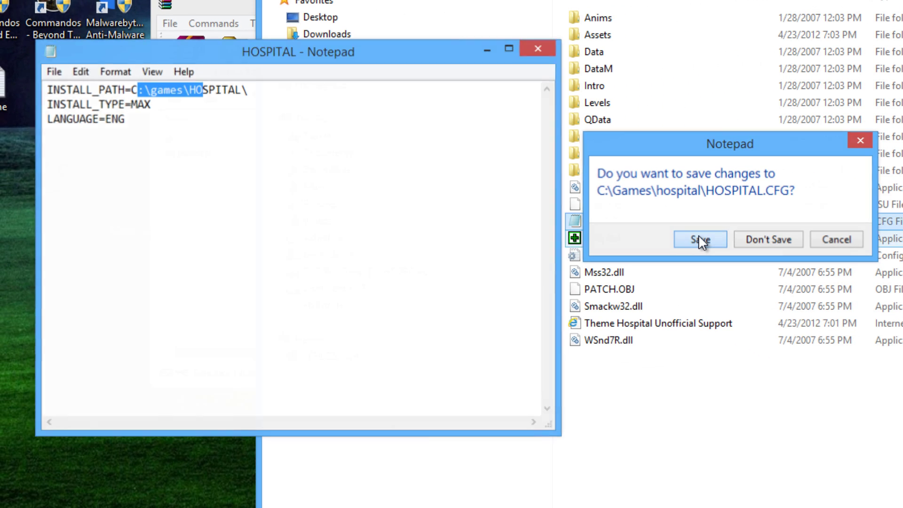
click(221, 292)
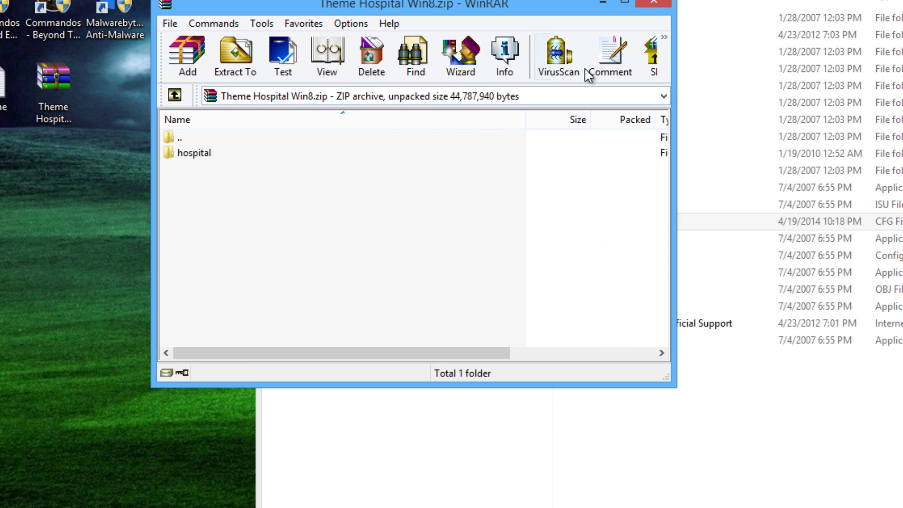
click(656, 6)
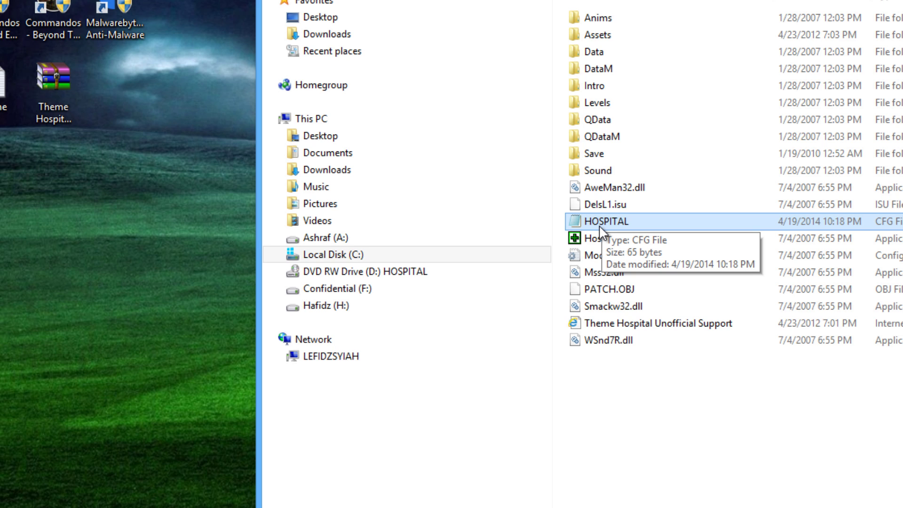
Launch Hospital.exe and set the balance file to Junior (Easy)
click(609, 241)
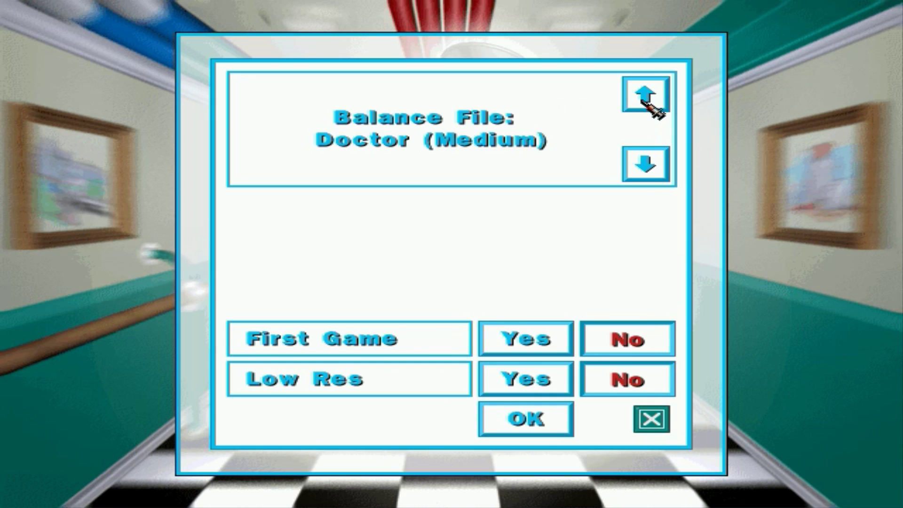
click(640, 89)
click(640, 160)
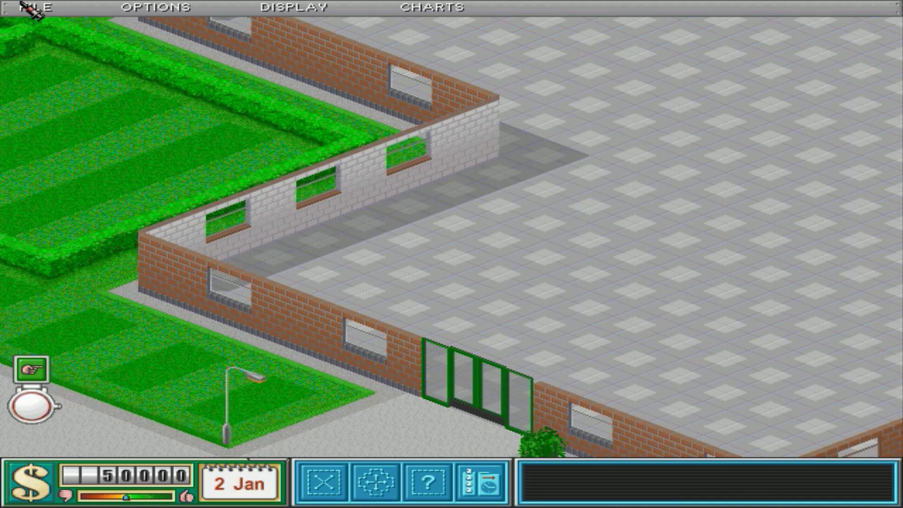
Look through the staff and room-building menus without committing to anything
click(34, 10)
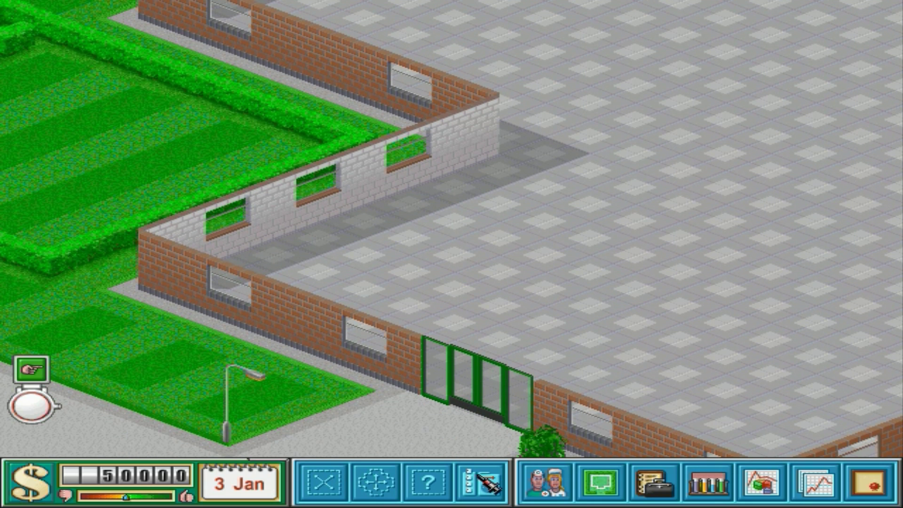
click(479, 482)
click(531, 346)
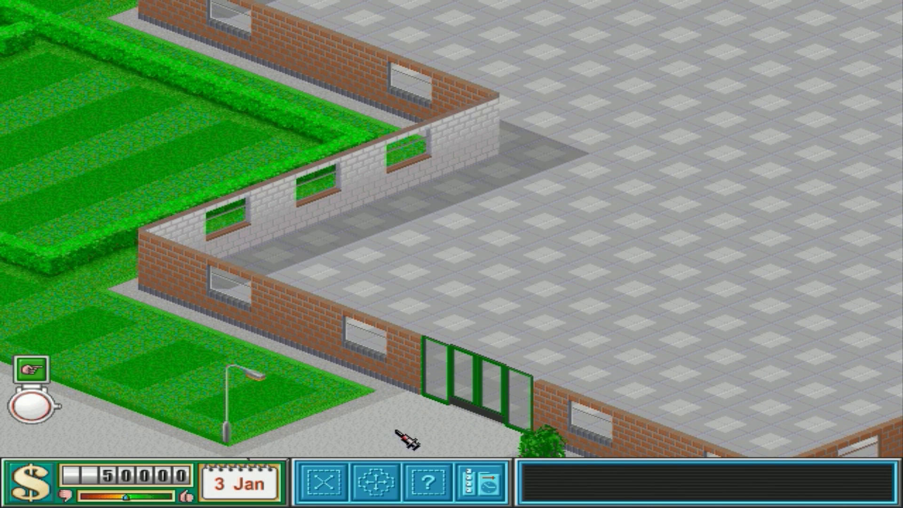
click(323, 482)
click(316, 108)
click(342, 82)
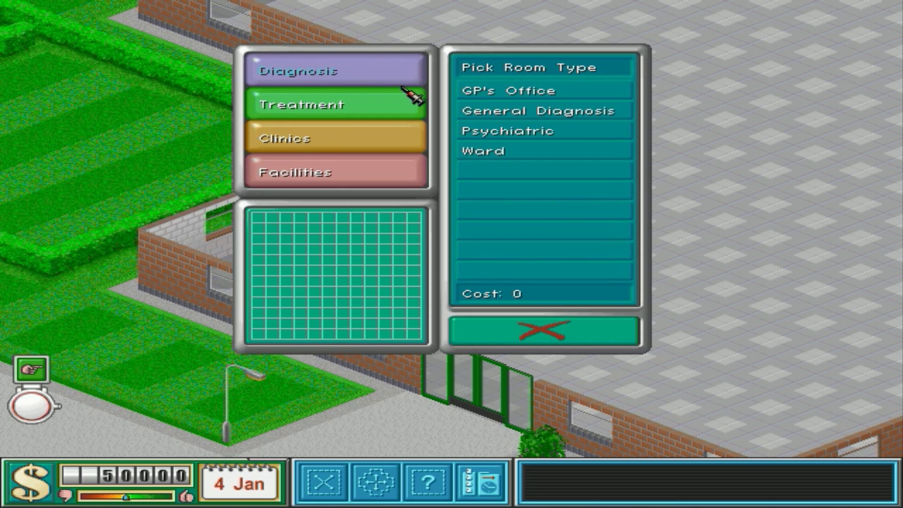
click(532, 337)
Order a reception desk and place it, rotated, near the entrance
click(376, 482)
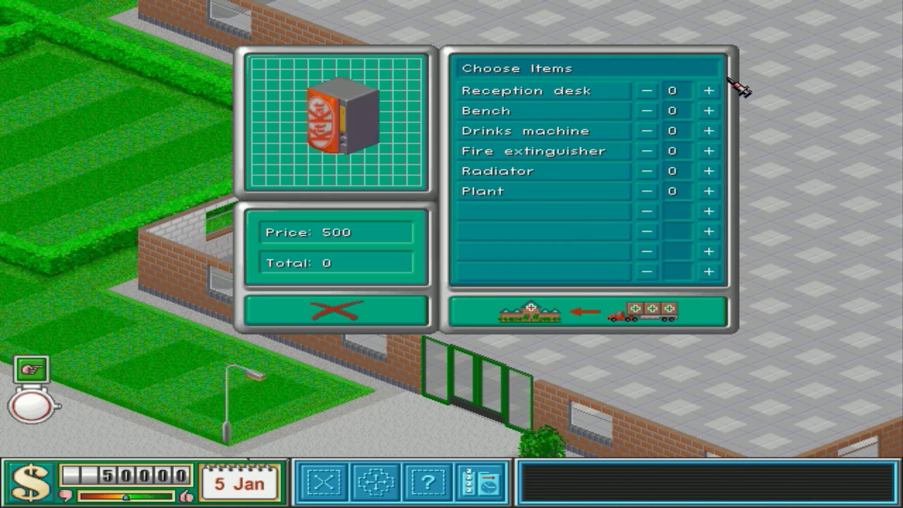
click(713, 90)
click(630, 316)
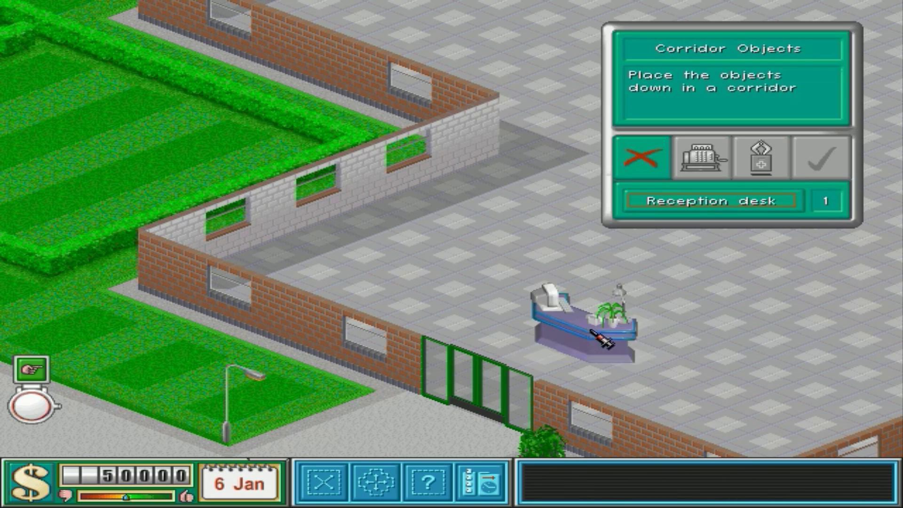
right_click(592, 331)
click(591, 331)
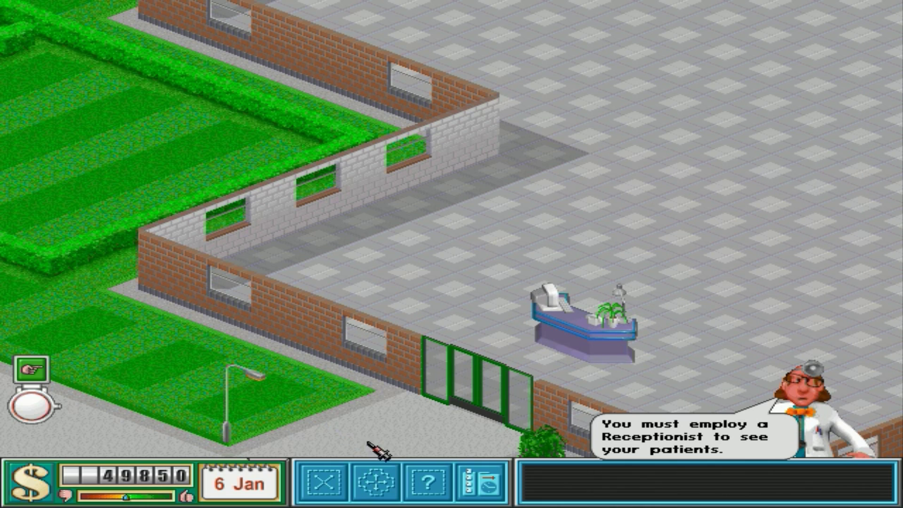
Hire a receptionist for the desk, then save the game to slot Game 1
click(480, 482)
click(318, 303)
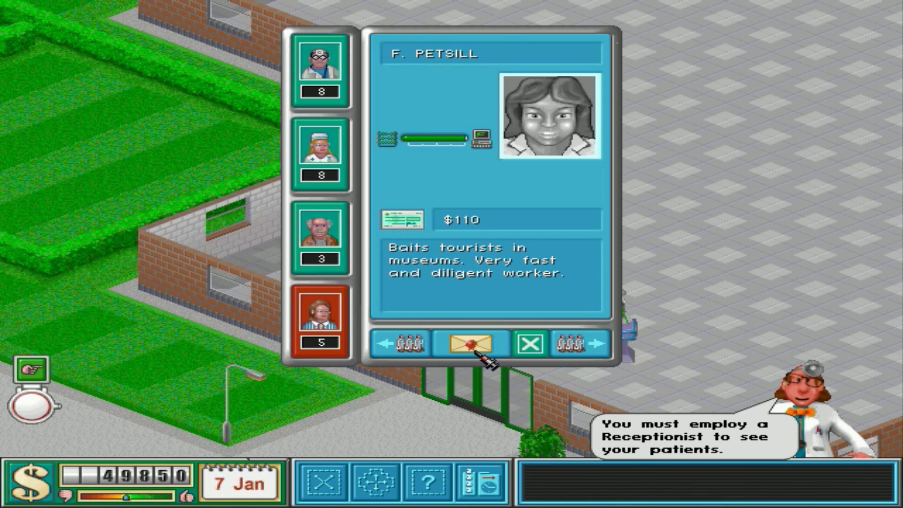
click(472, 346)
click(580, 332)
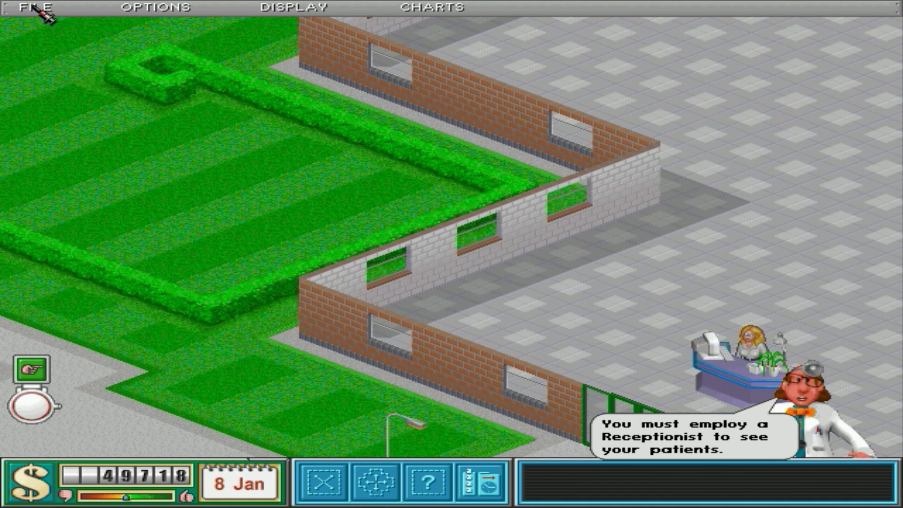
click(34, 7)
mouse_move(40, 36)
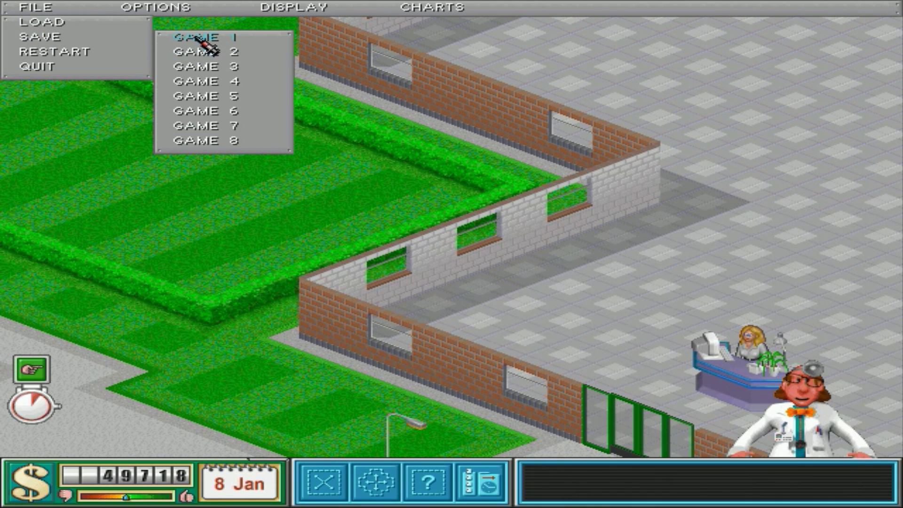
click(197, 36)
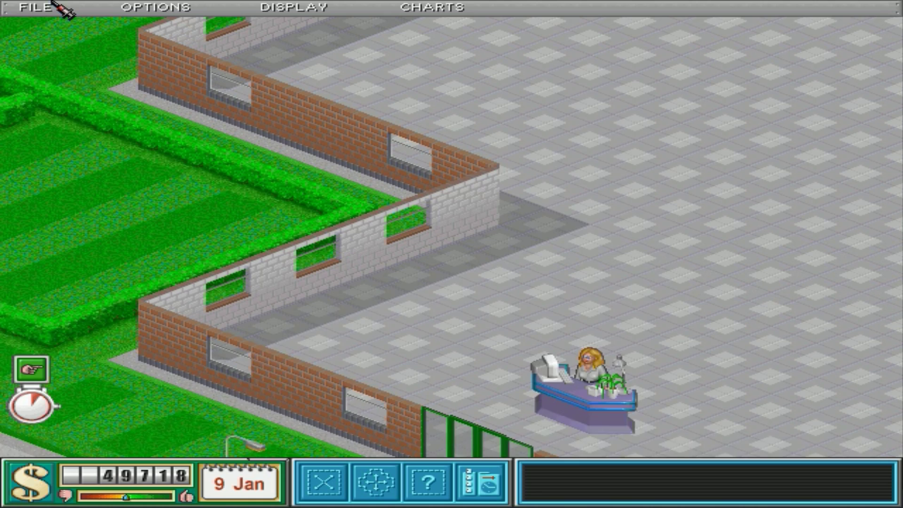
Bring up the File menu to quit Theme Hospital
click(44, 7)
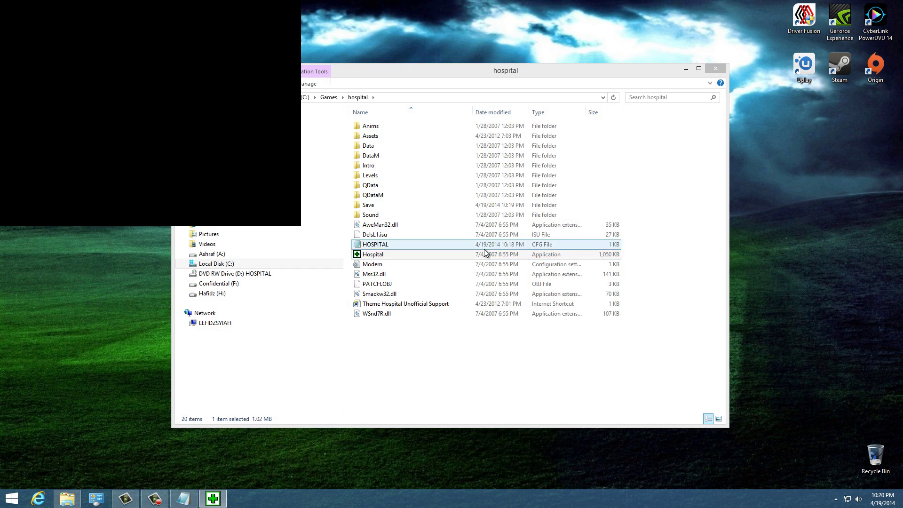
double_click(459, 245)
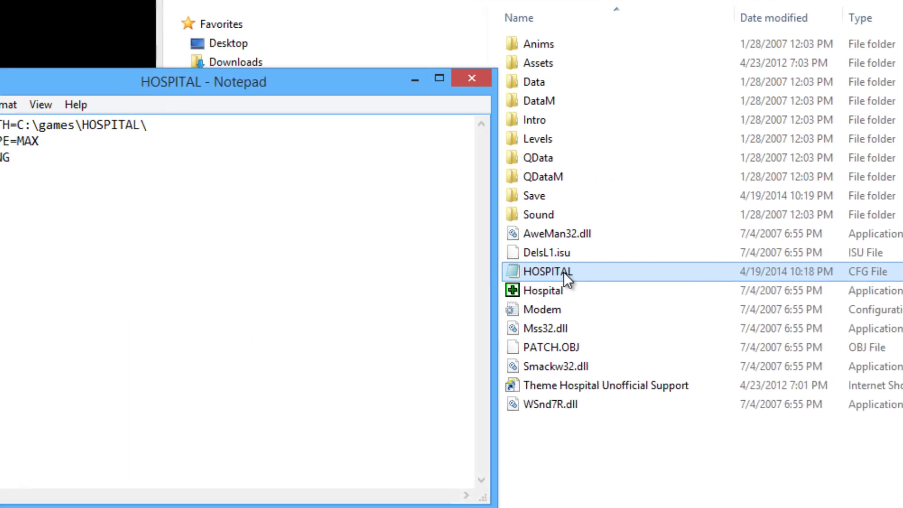
drag(304, 66, 833, 170)
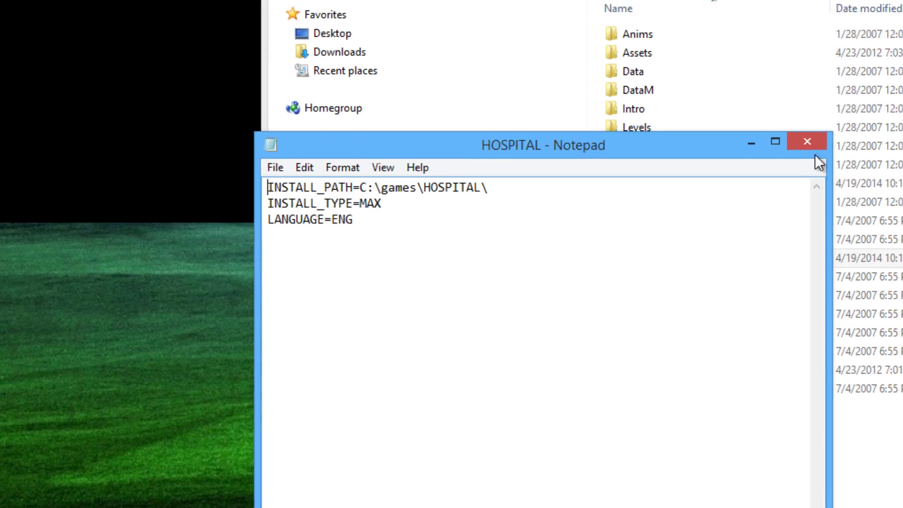
click(795, 143)
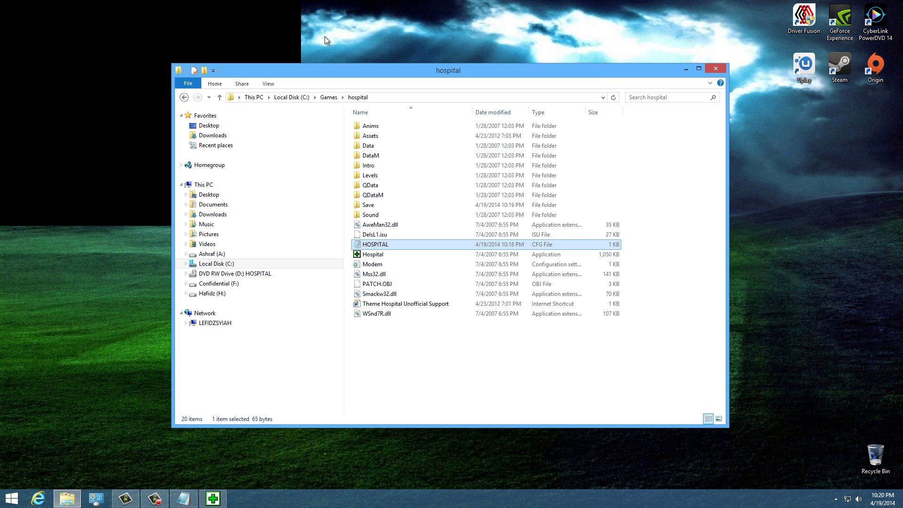
click(685, 72)
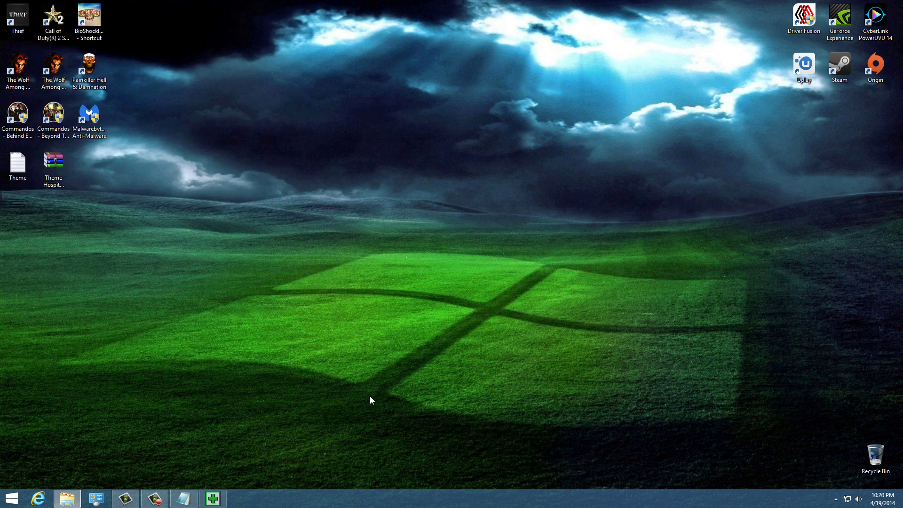
click(67, 499)
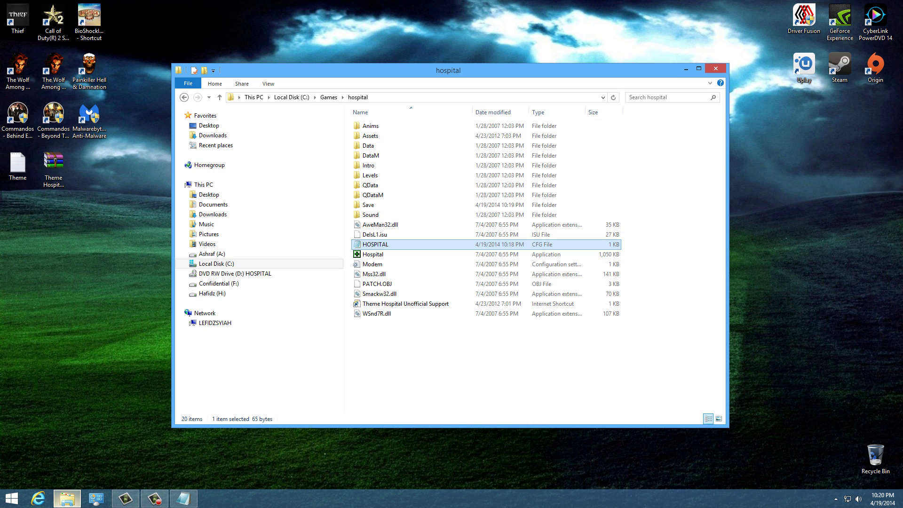